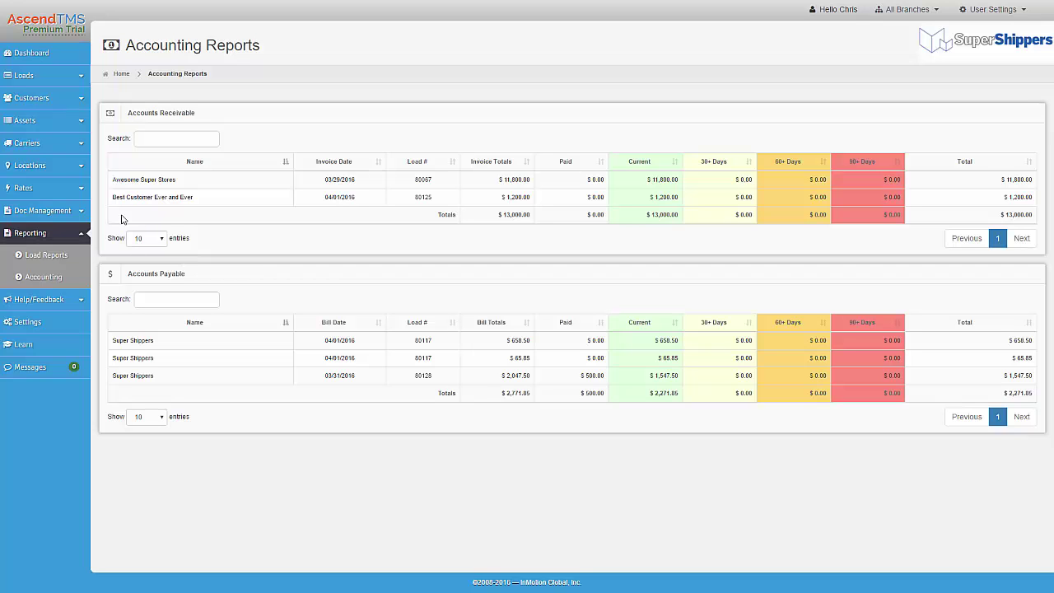
Step: Open the financials of the To Be Billed load with $1,945.00 income from the load board
click(25, 77)
click(35, 99)
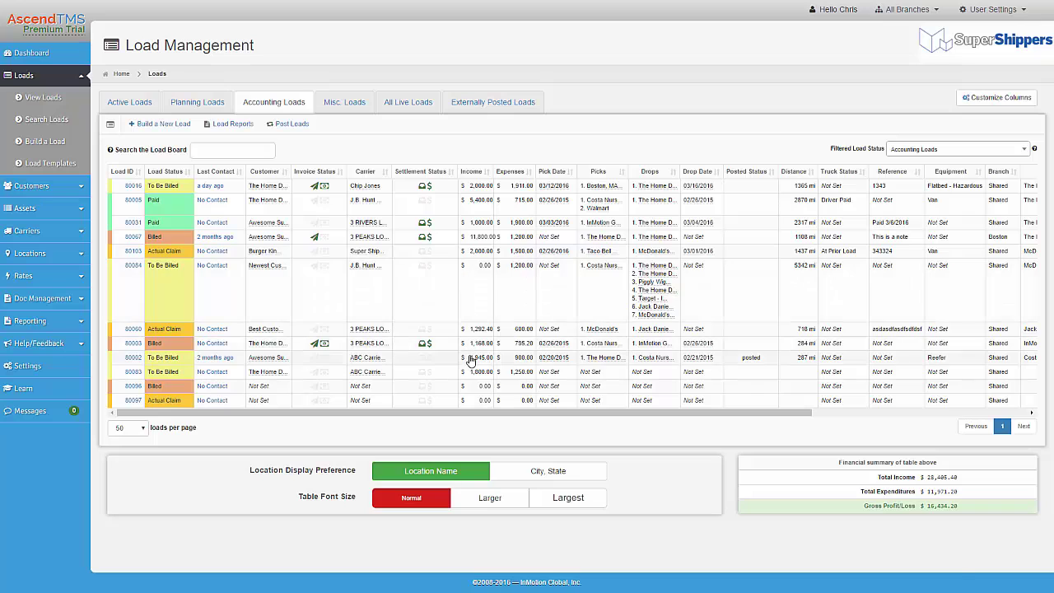
click(468, 356)
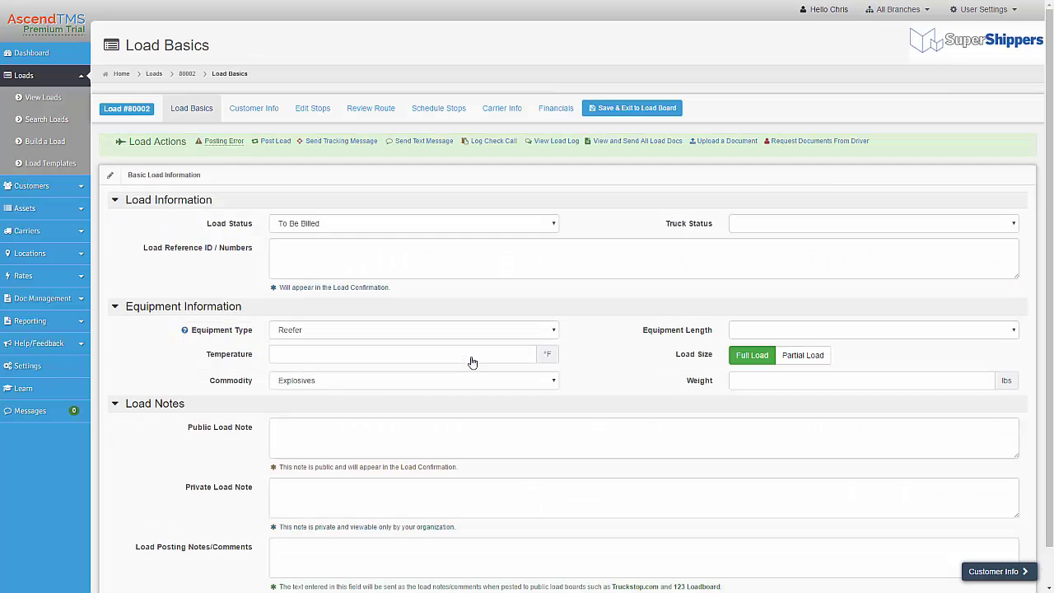
click(548, 112)
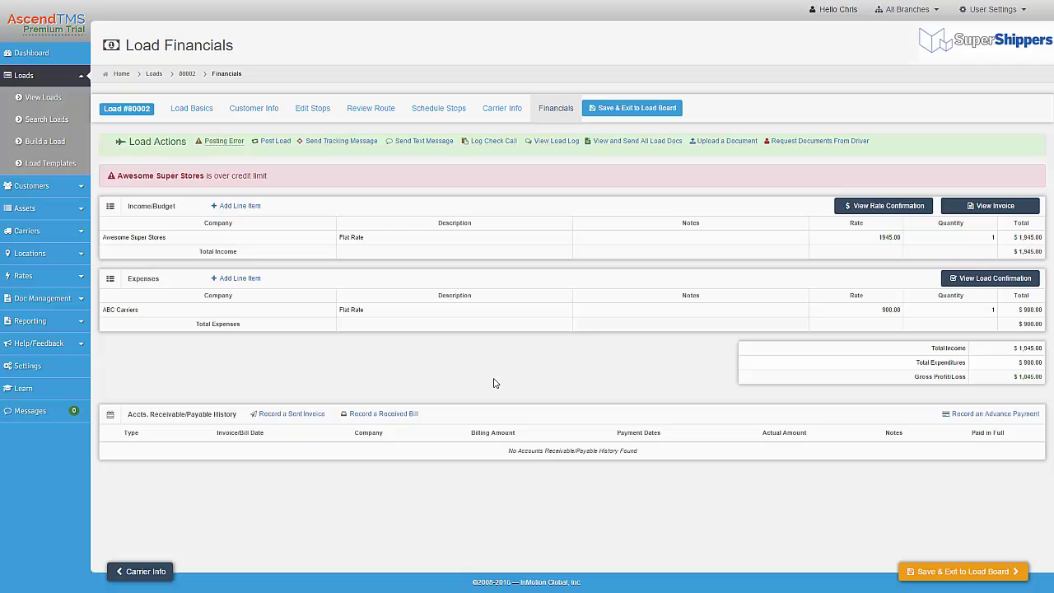
Step: View the load's invoice document and open the option to email it
click(991, 206)
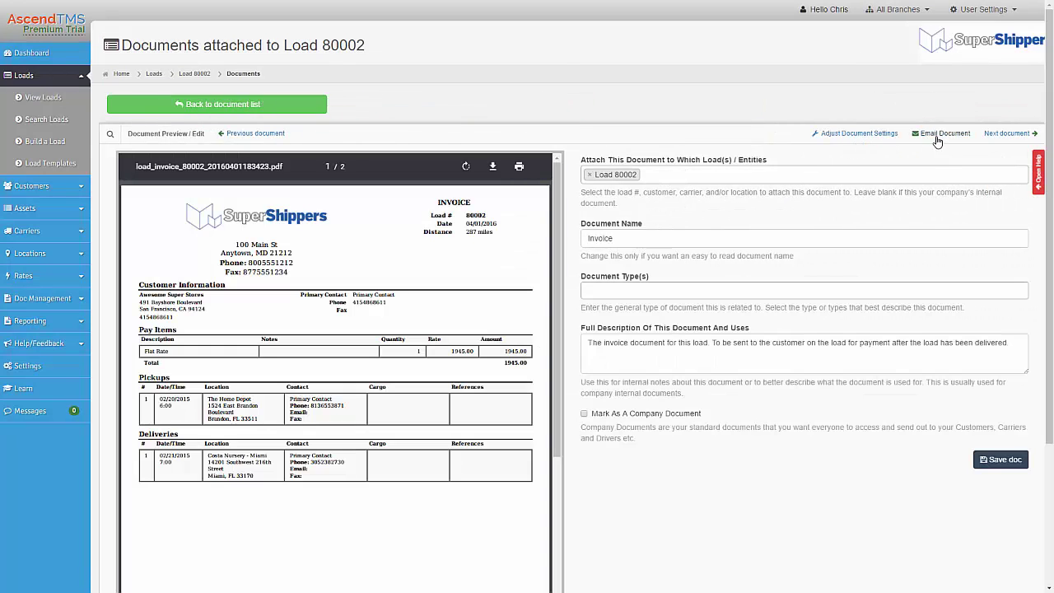
click(937, 140)
click(406, 443)
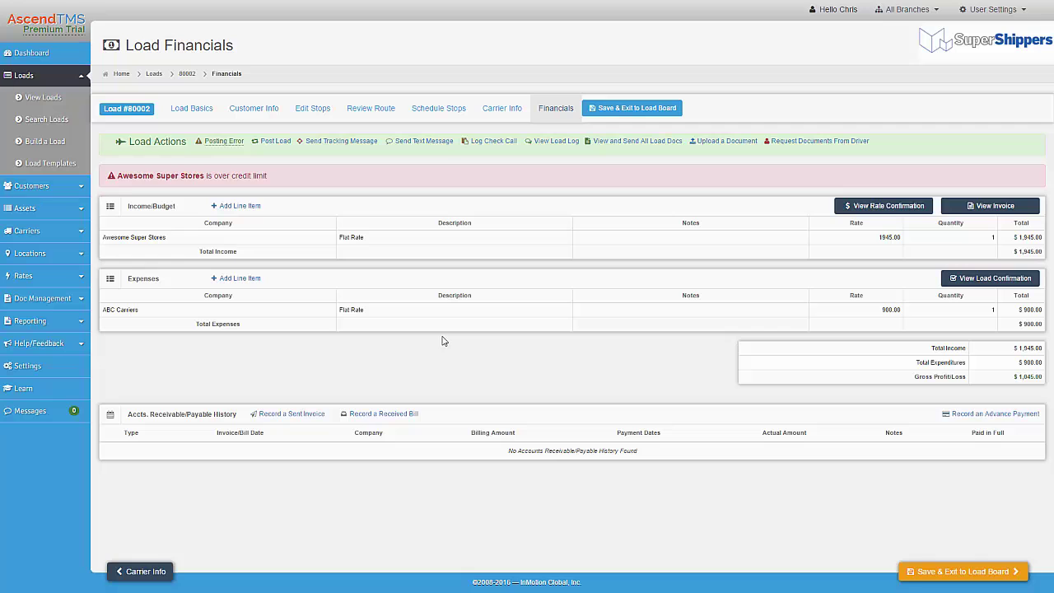
Step: Record a sent invoice dated 04/01/2016 to Awesome Super Stores for 1945.00 with 30-day payment terms
click(304, 415)
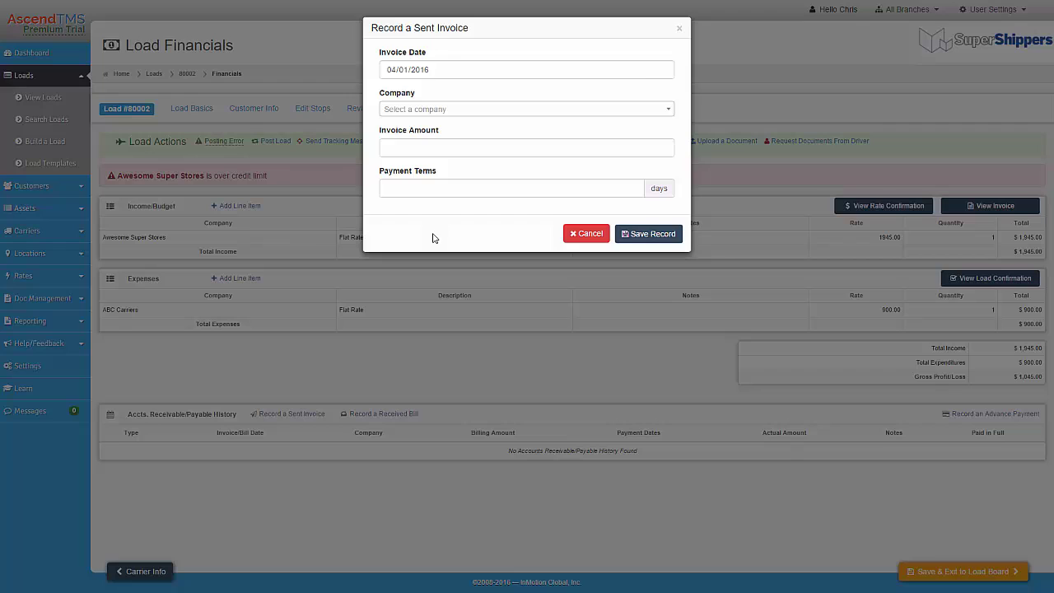
click(447, 71)
click(425, 114)
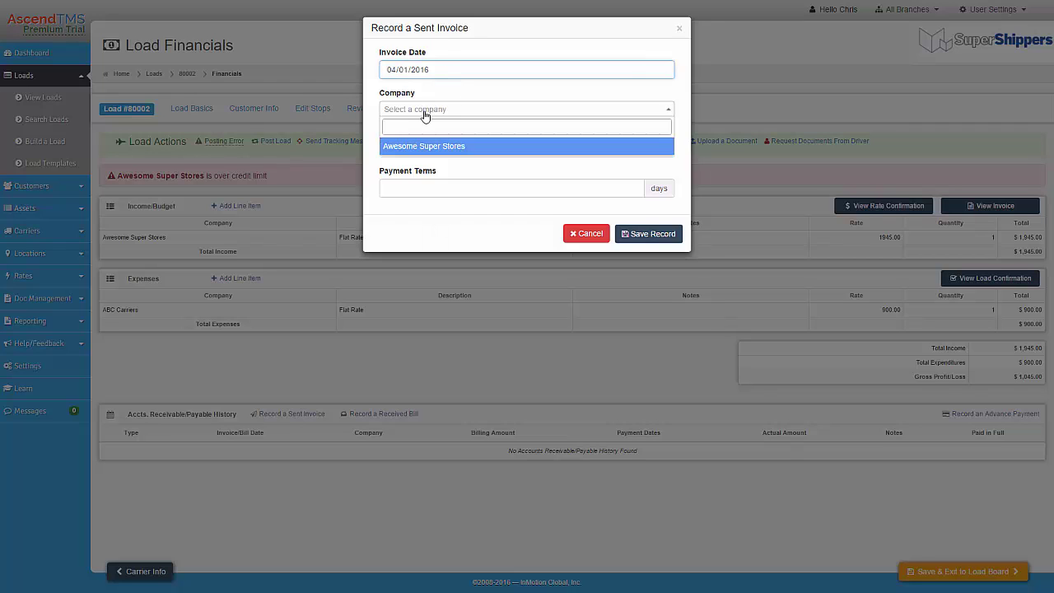
click(424, 144)
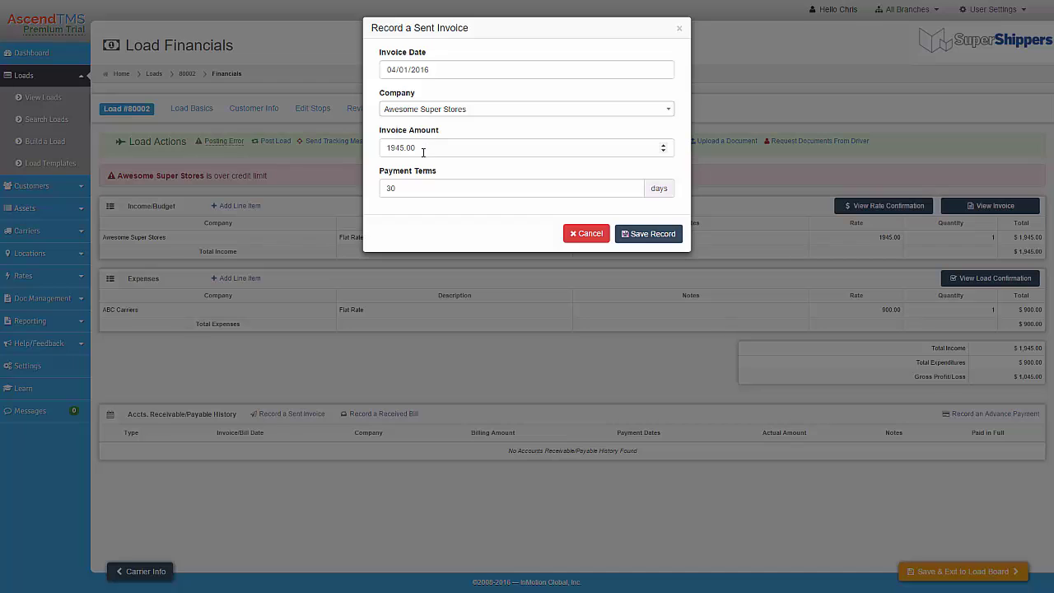
click(642, 235)
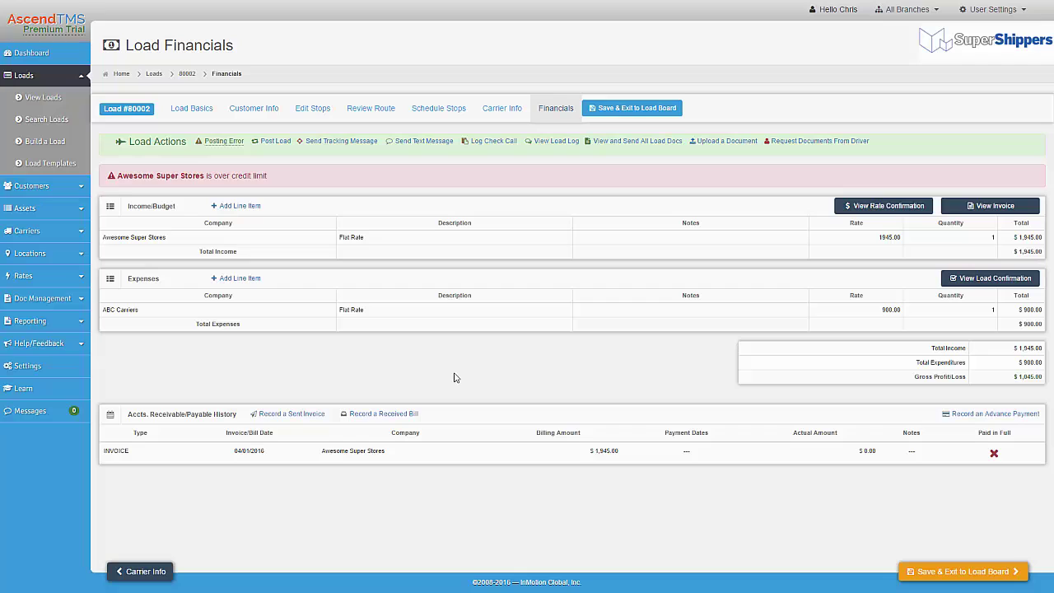
Step: Record a full payment of 1945.00 dated 04/01/2016 on the Awesome Super Stores invoice, marked as paid in full
click(456, 461)
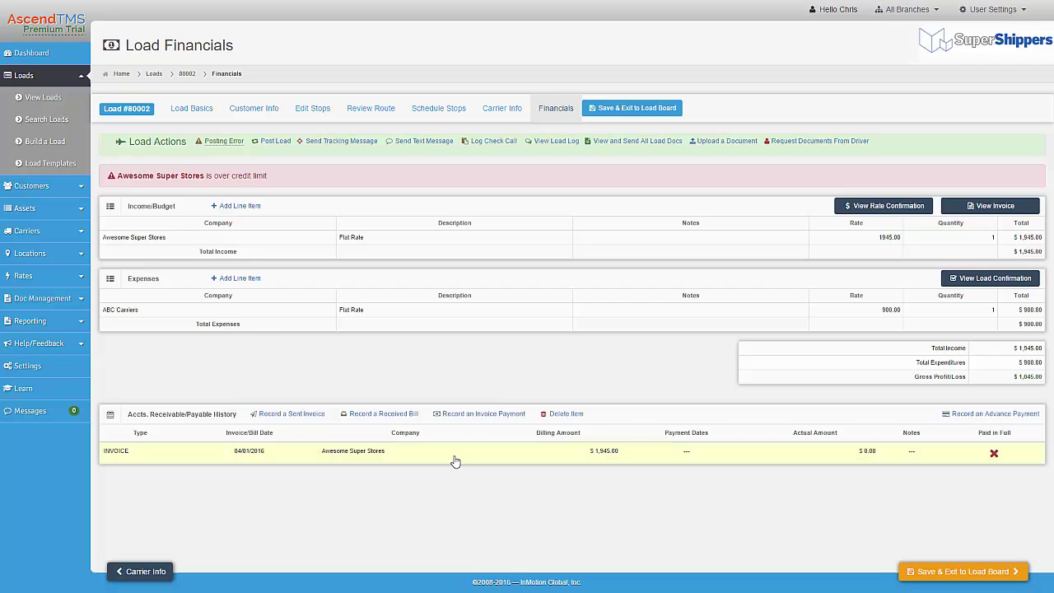
click(466, 414)
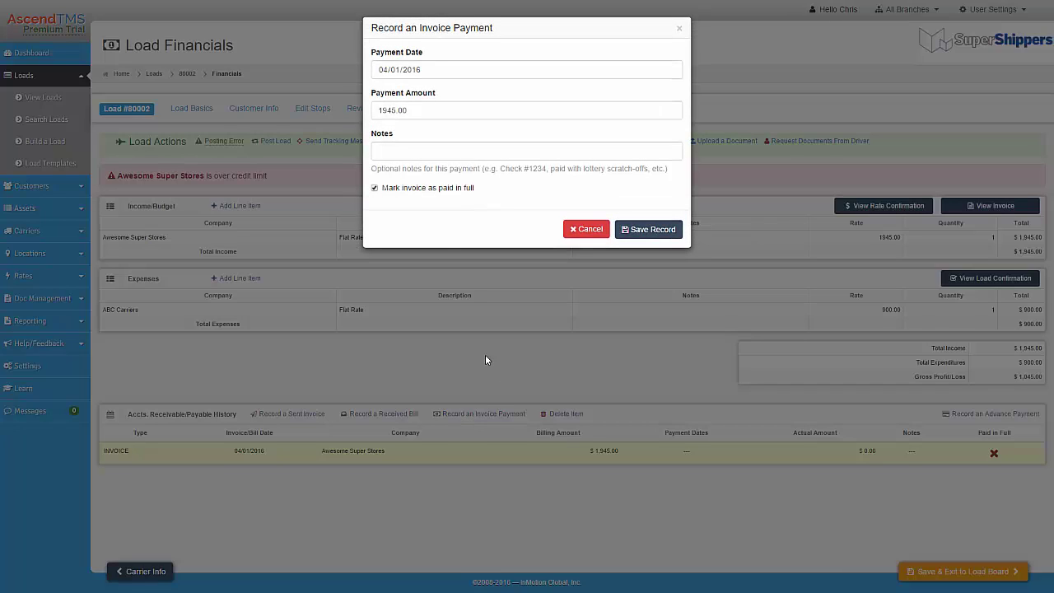
click(427, 115)
click(415, 152)
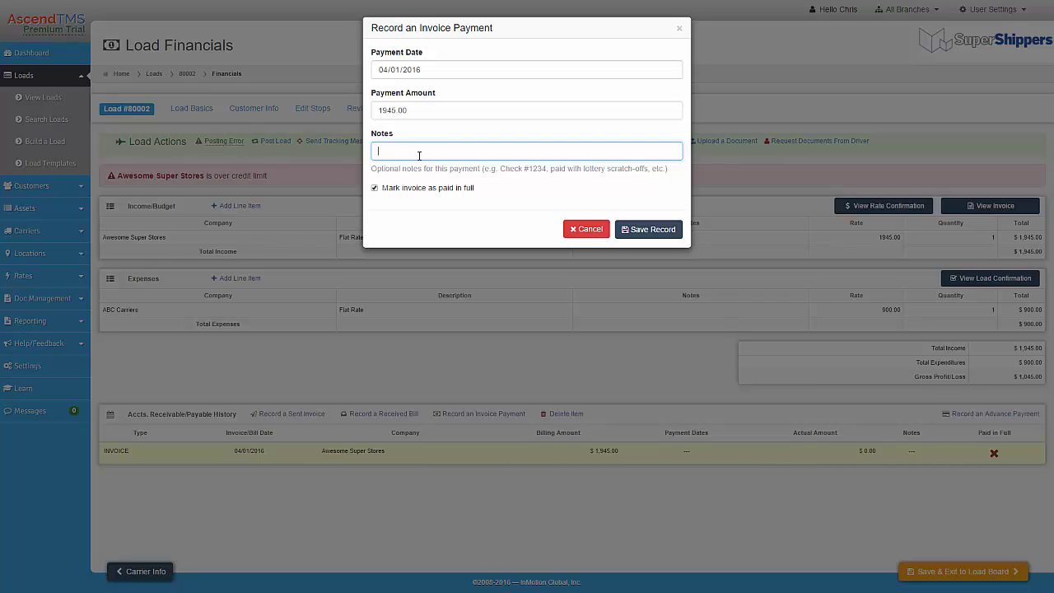
click(404, 196)
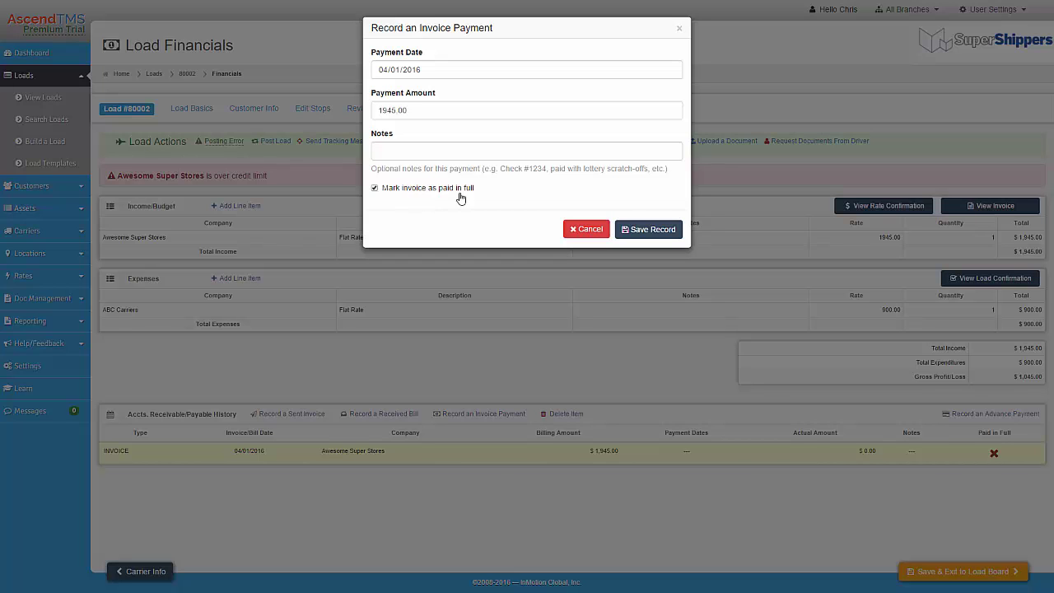
click(640, 229)
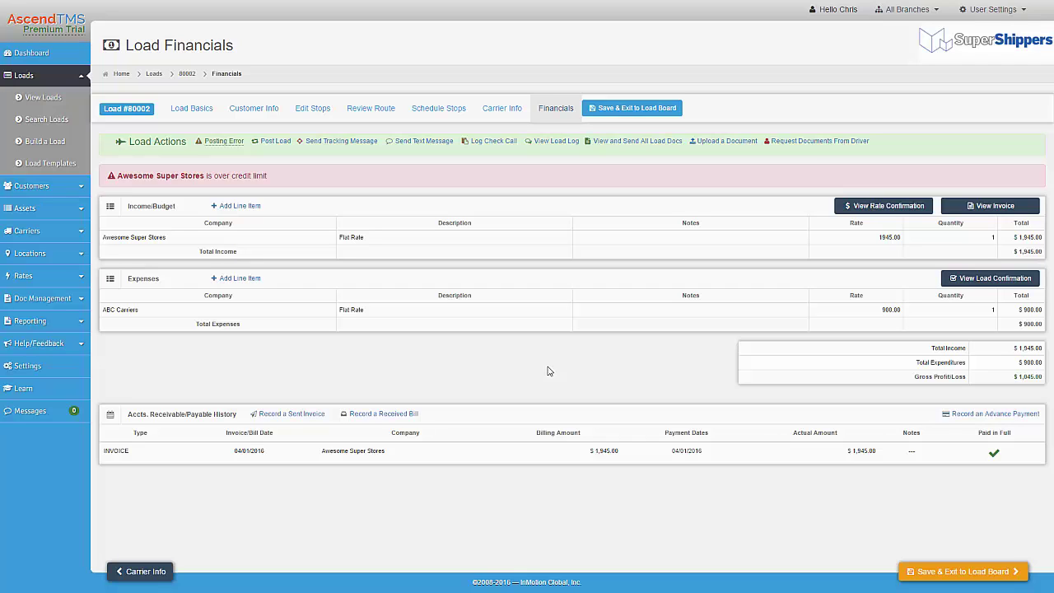
Step: Try to record a received bill dated 04/01/2016 from ABC Carriers for 900.00 with 30-day payment terms
click(382, 417)
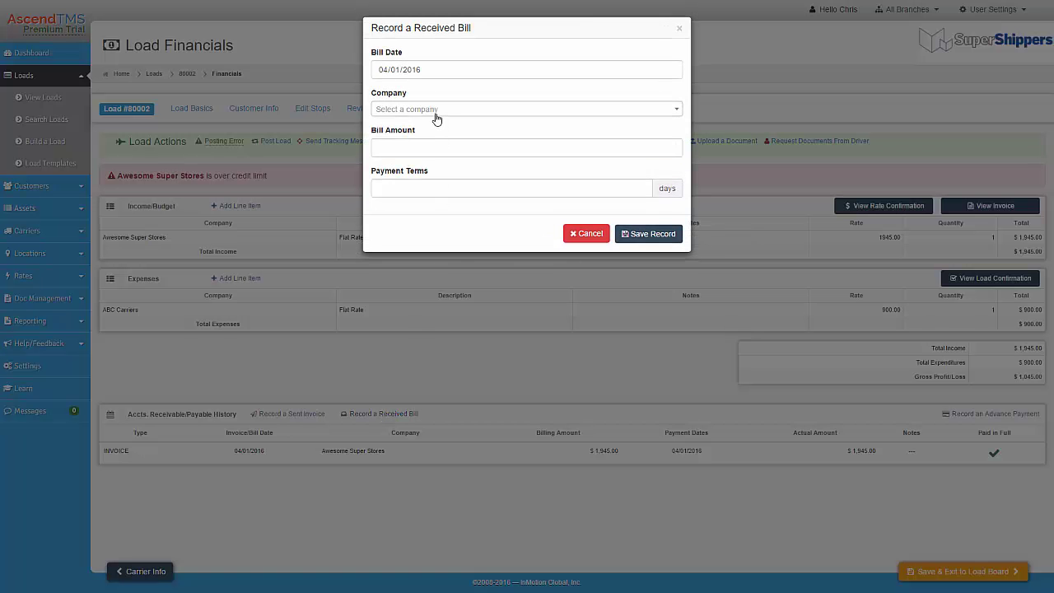
click(433, 112)
click(430, 146)
click(434, 181)
text(3)
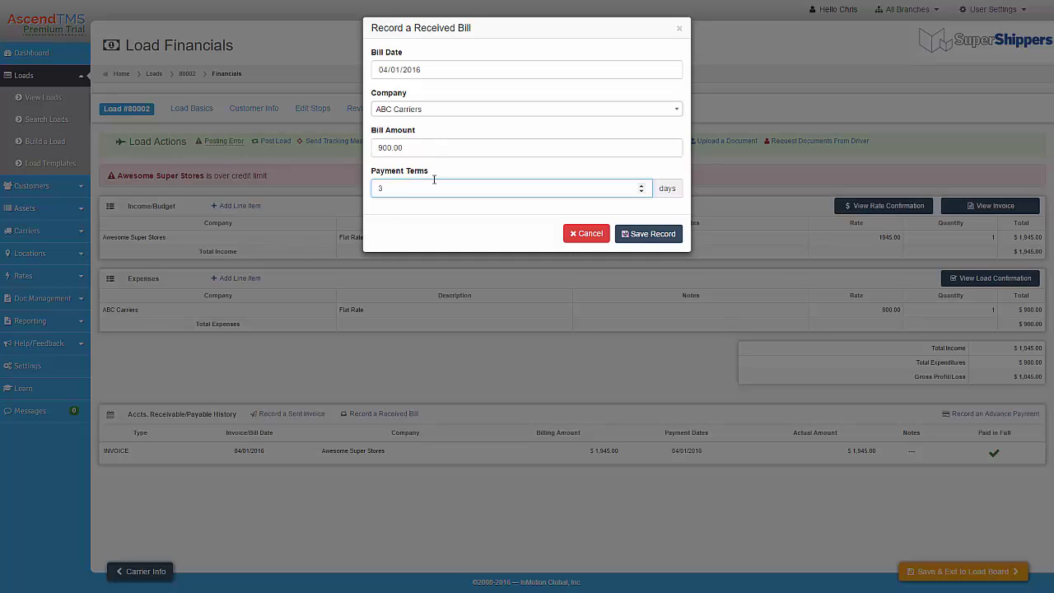
text(0)
click(642, 234)
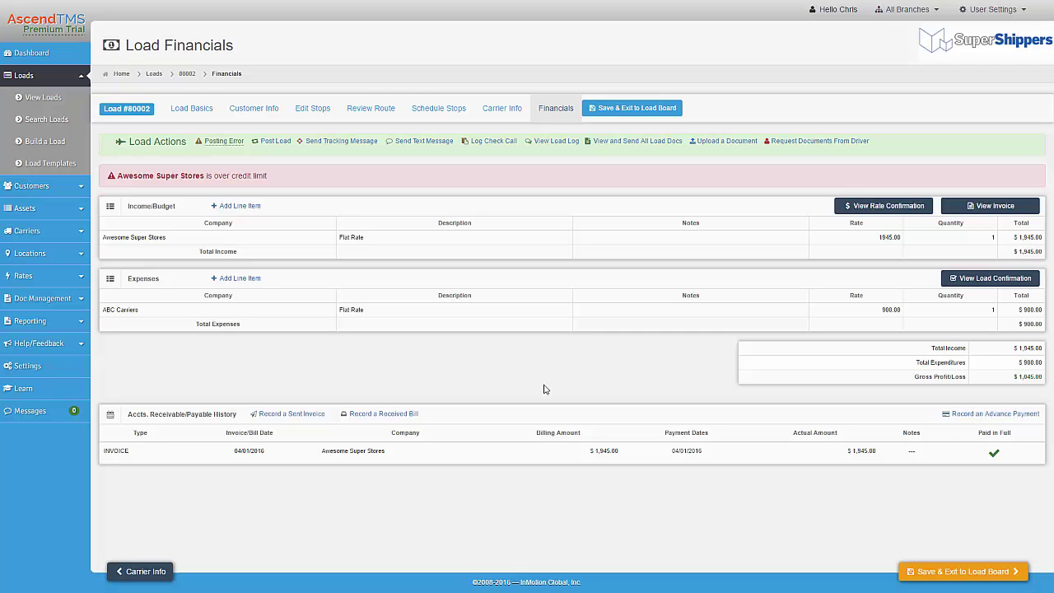
Step: Record an advance payment of 400 to ABC Carriers against a bill amount of 900, with the note Advance
click(996, 418)
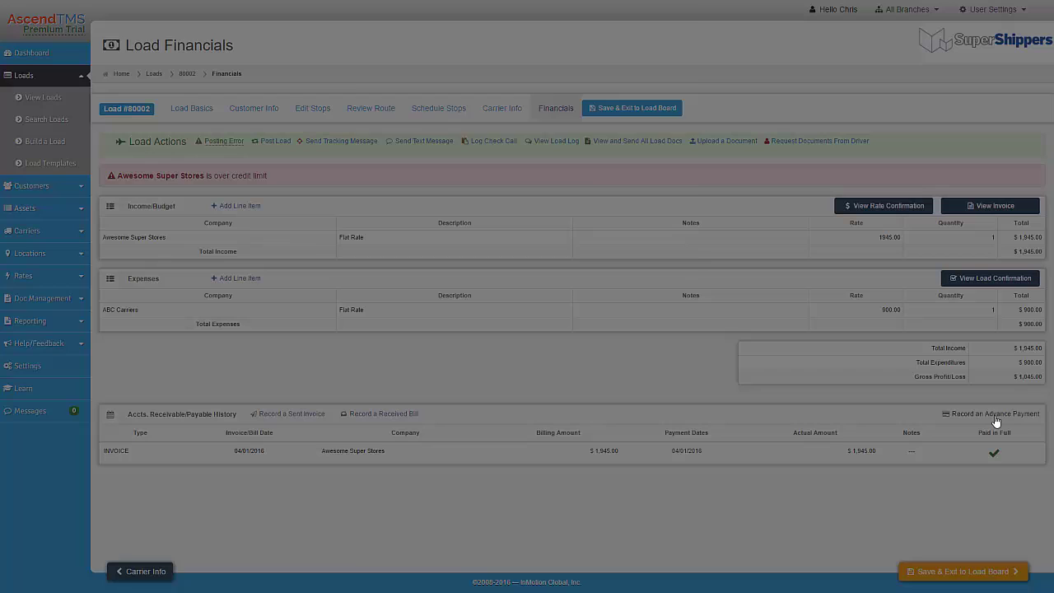
click(441, 148)
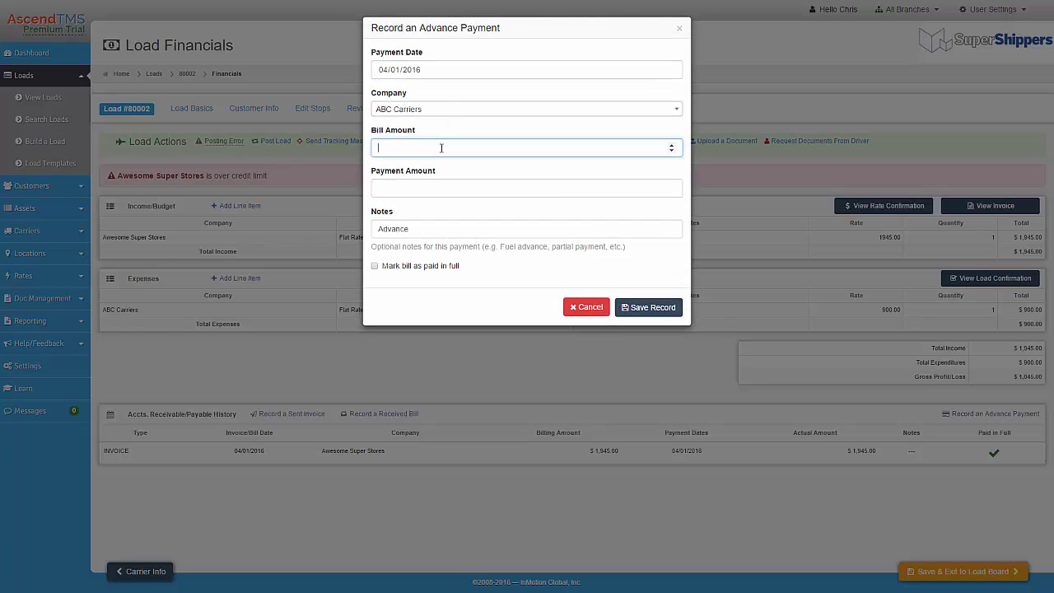
text(900)
click(426, 188)
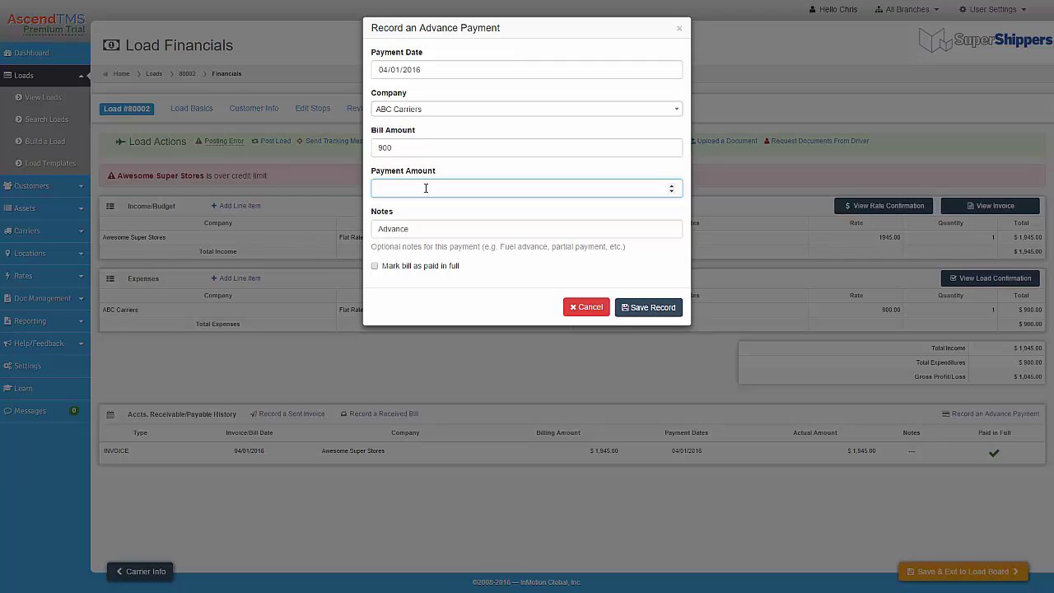
text(400)
click(644, 308)
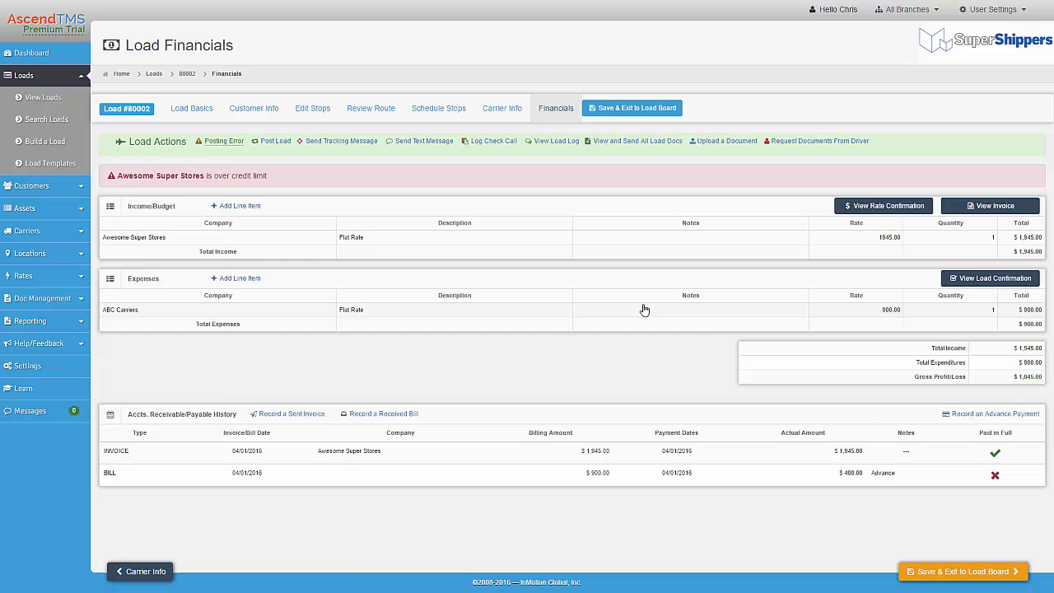
Step: Save the load, exit to the load board, and check the load's invoice history in its invoice status
click(638, 107)
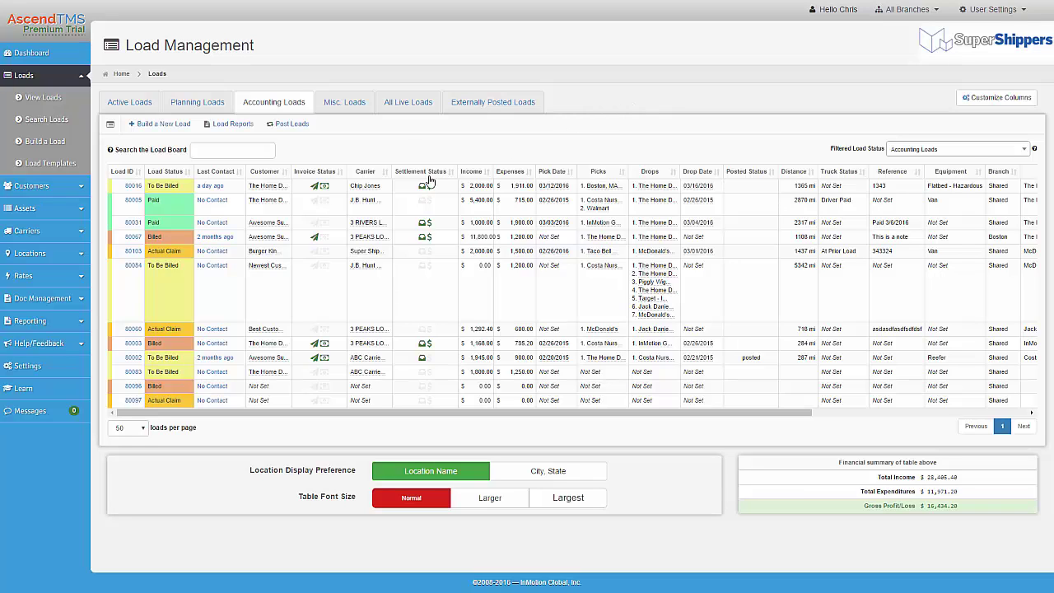
mouse_move(325, 190)
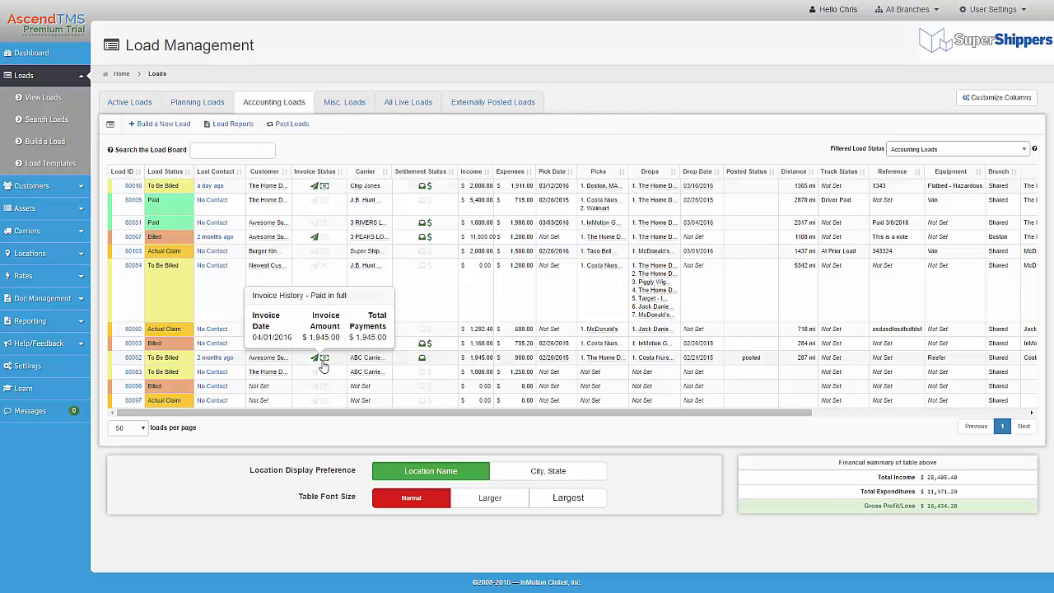
mouse_move(325, 363)
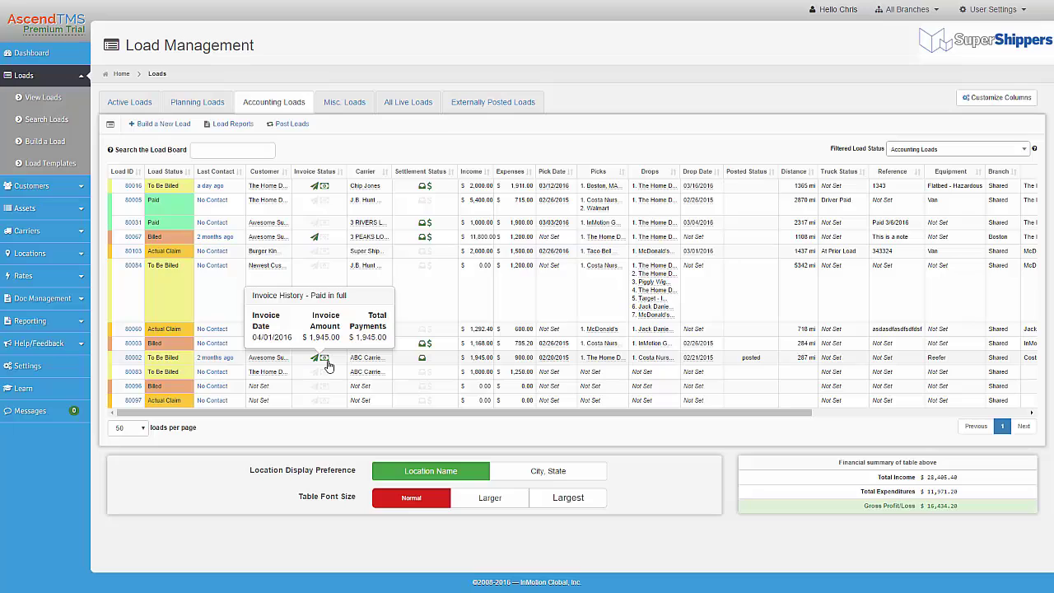